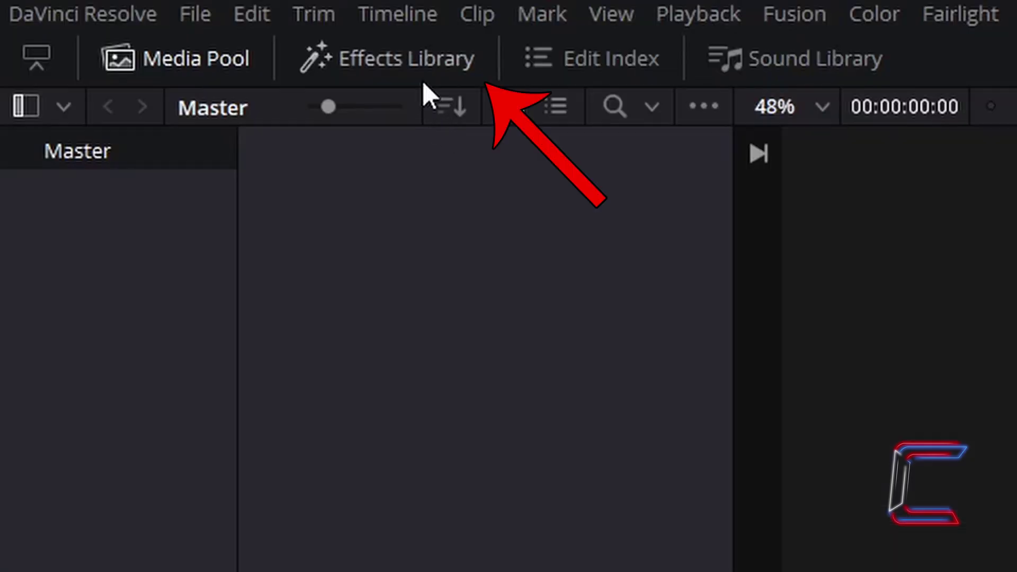
Open the Effects Library and show the Toolbox Generators list, including Solid Color
click(421, 81)
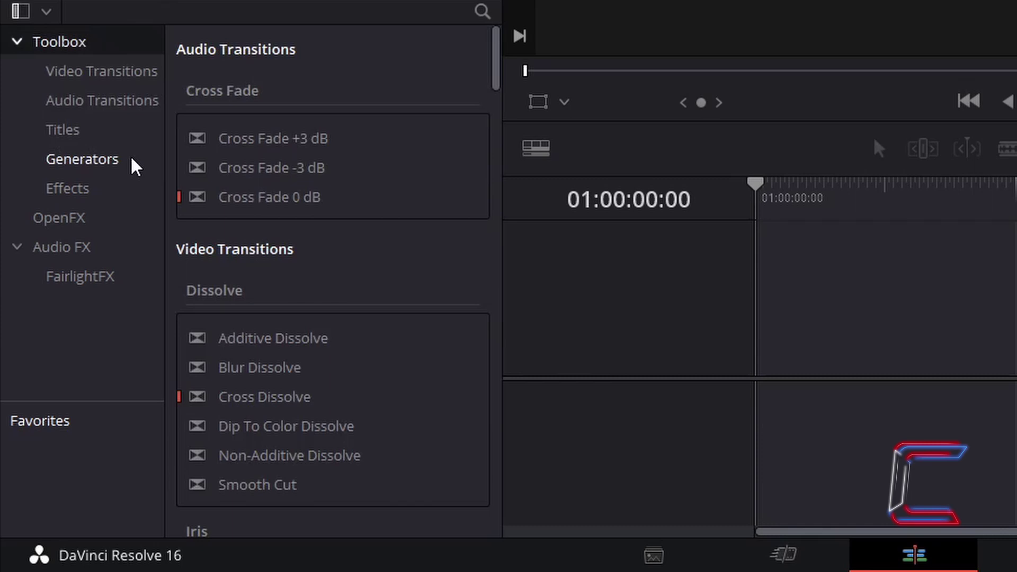
click(132, 159)
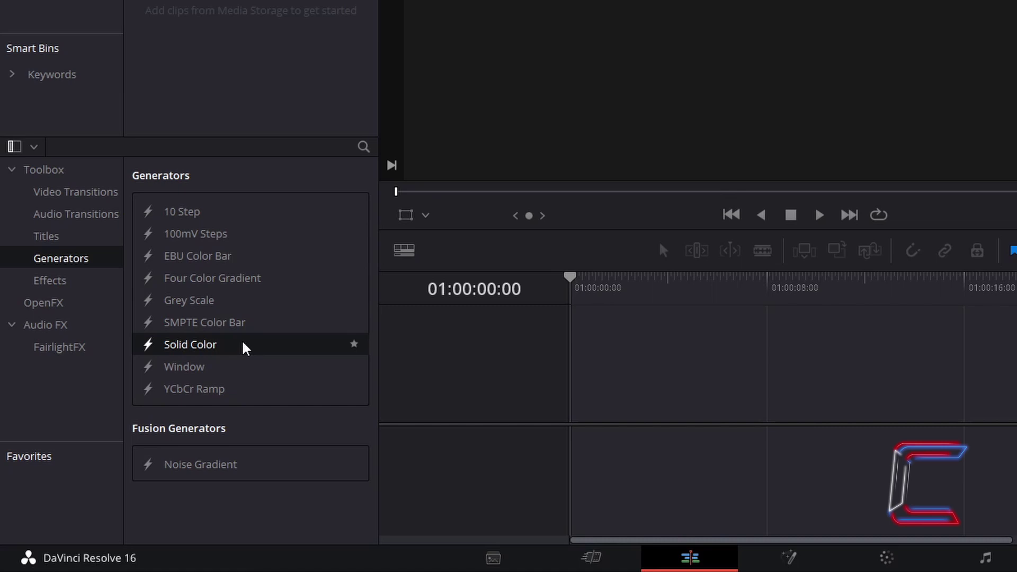
Place a Solid Color clip on the timeline and turn it into Compound Clip 1 with the default name
drag(244, 347, 584, 406)
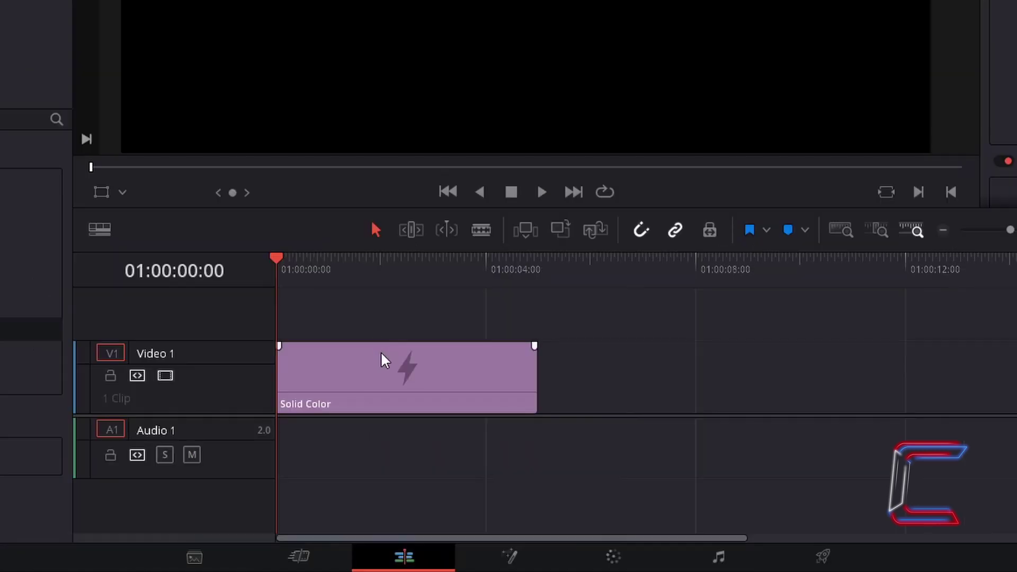
right_click(380, 351)
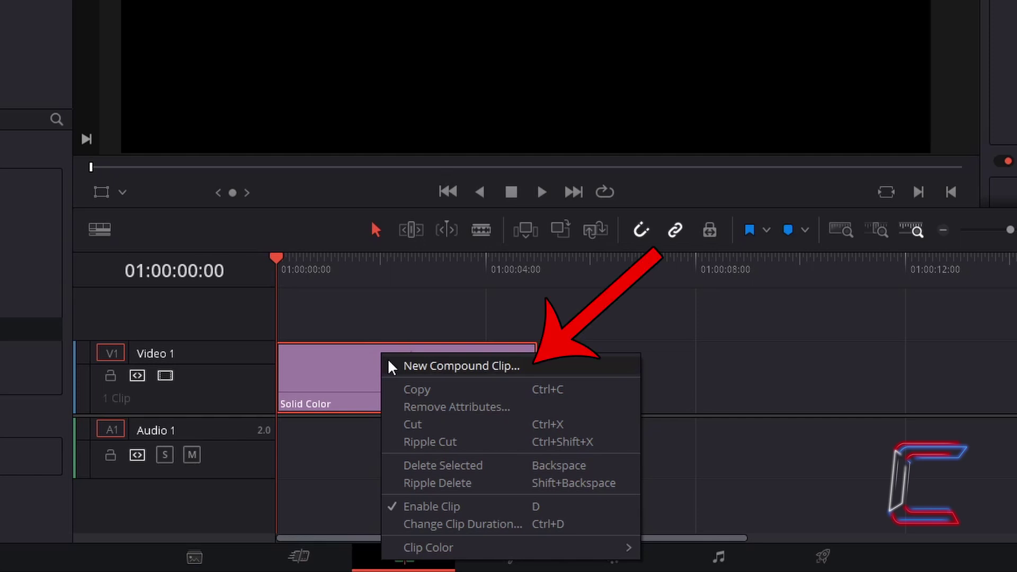
click(392, 366)
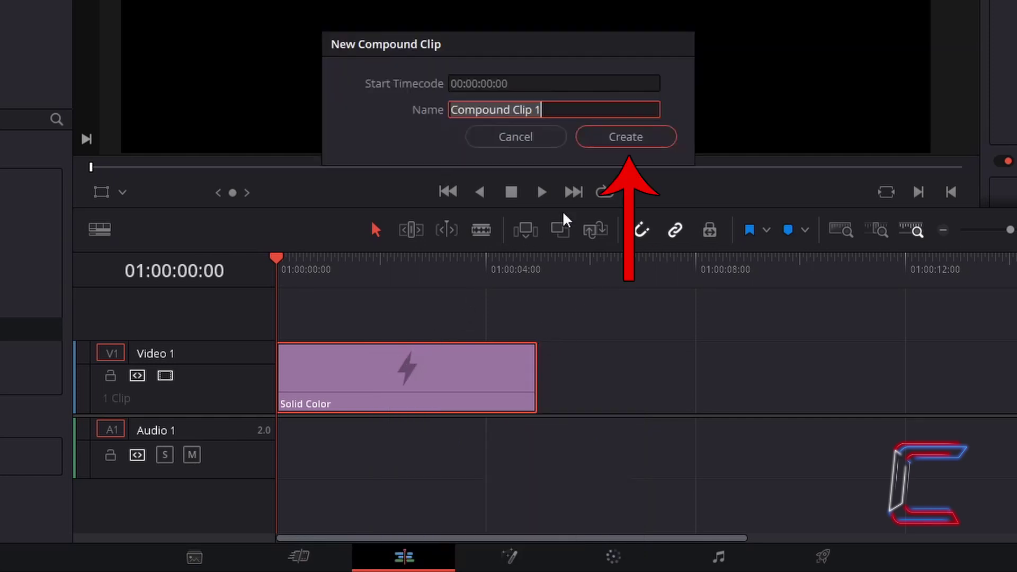
click(655, 138)
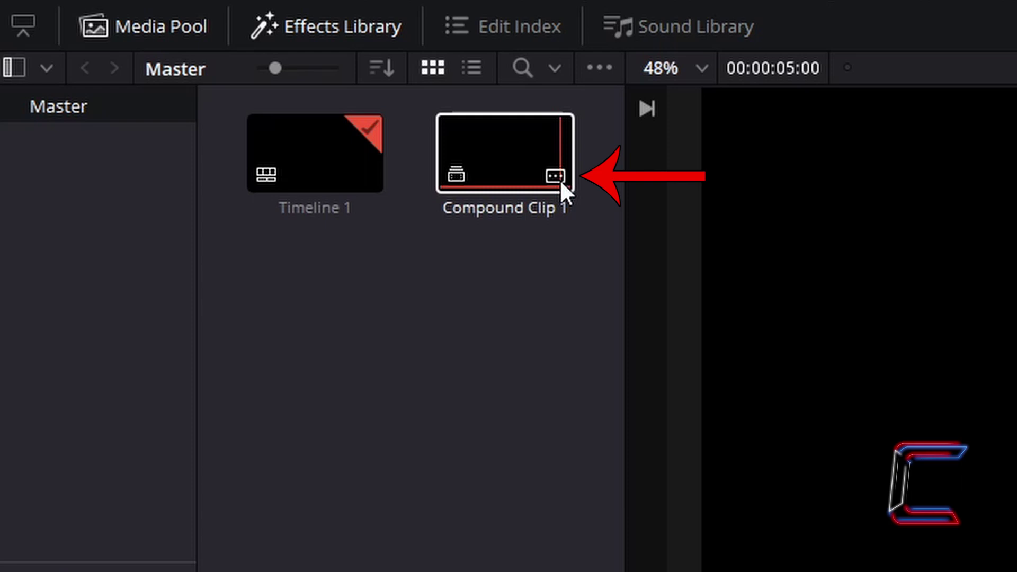
mouse_move(560, 180)
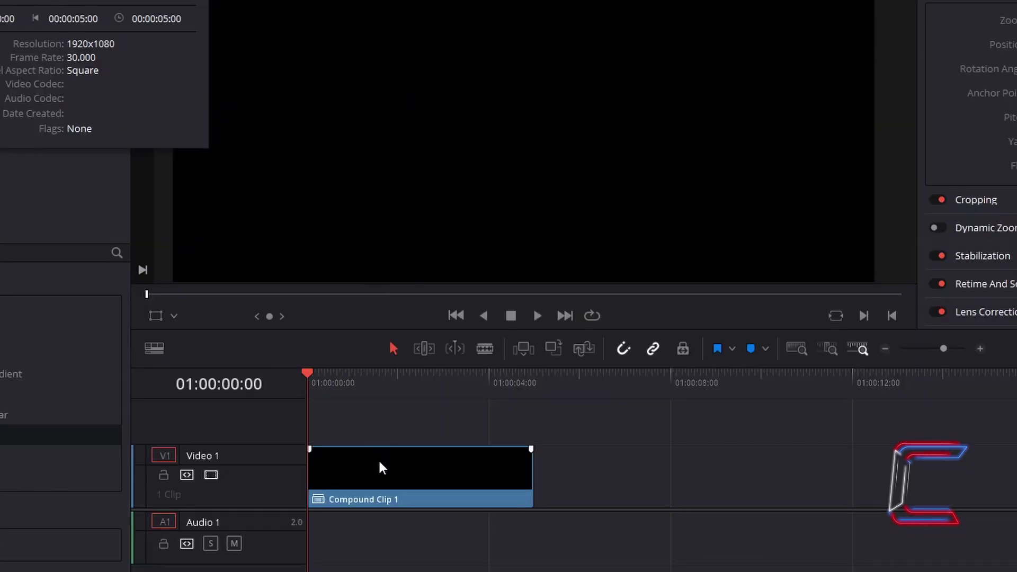
Open the compound clip on the Fusion page and add a Text+ node via tool search
right_click(380, 463)
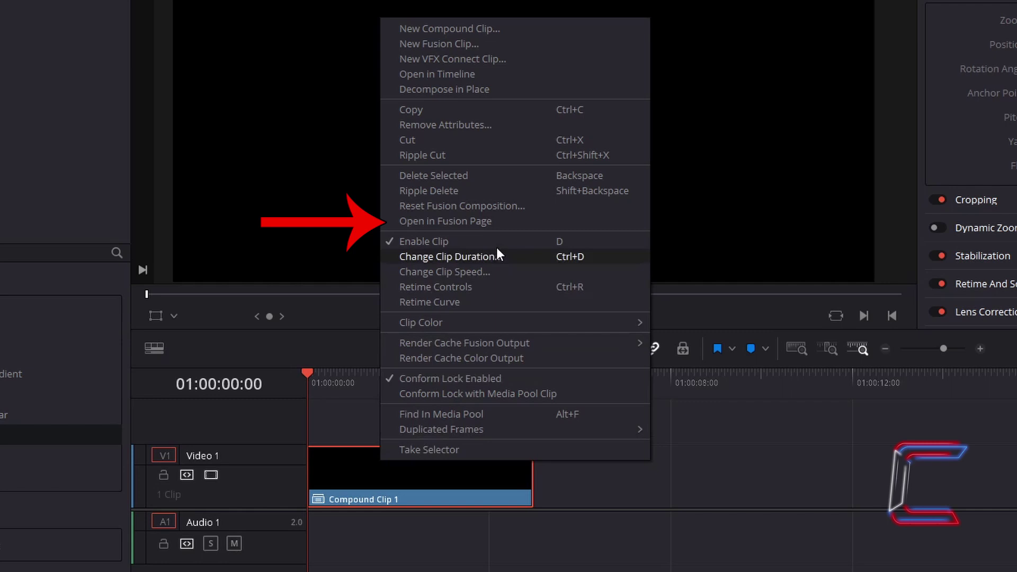
click(504, 220)
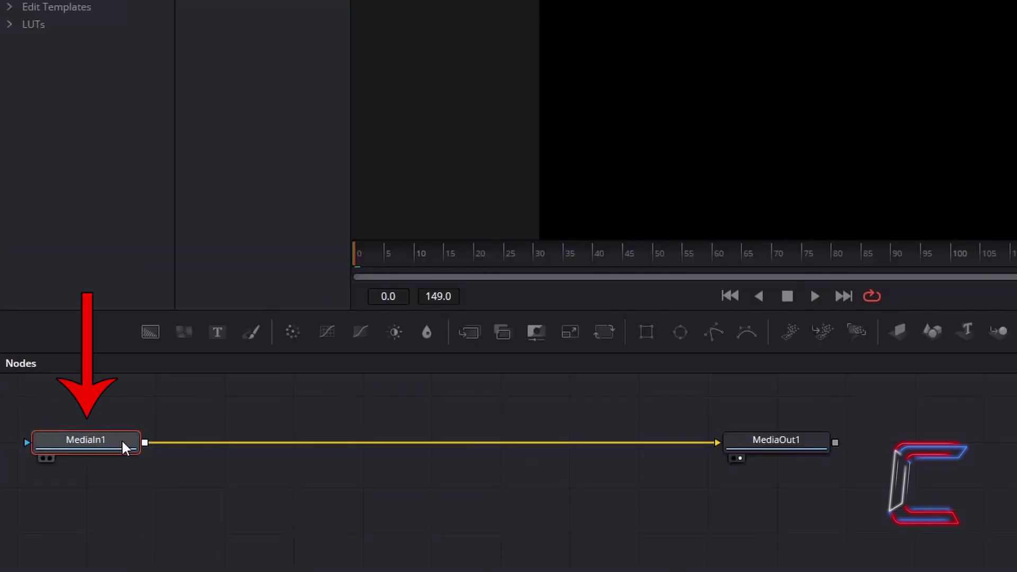
mouse_move(123, 443)
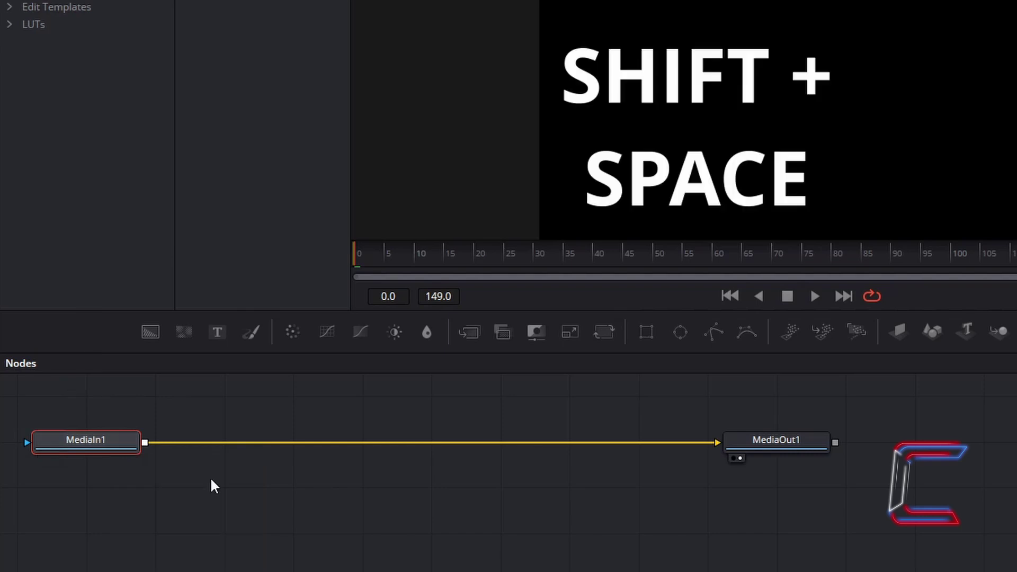
key(shift+space)
text(Text+)
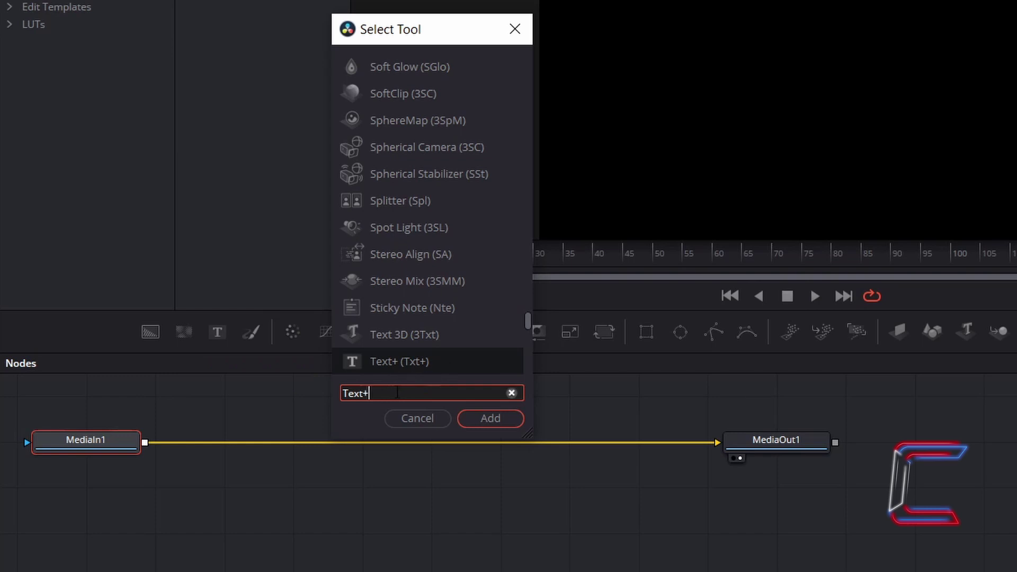
click(439, 363)
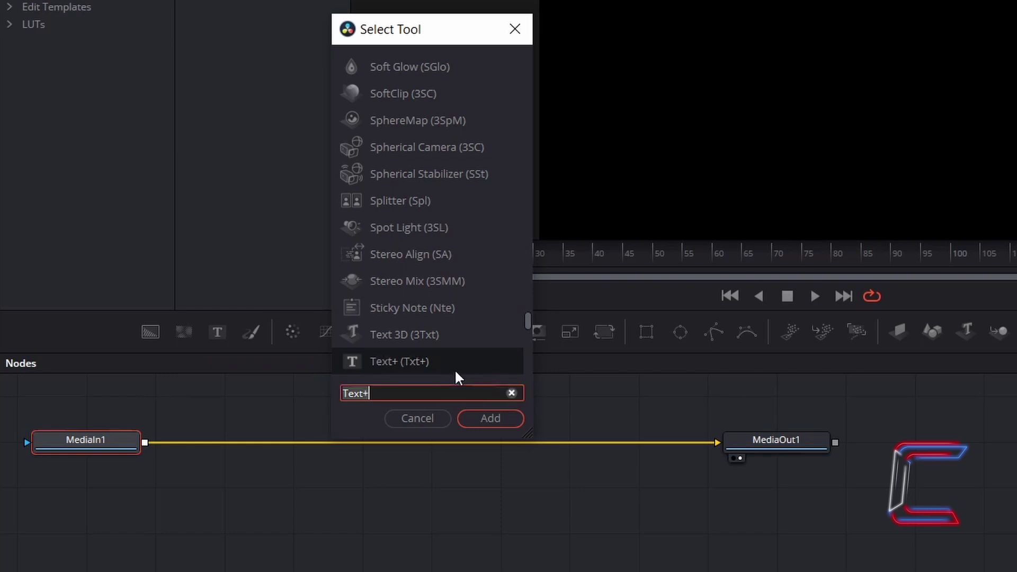
click(508, 418)
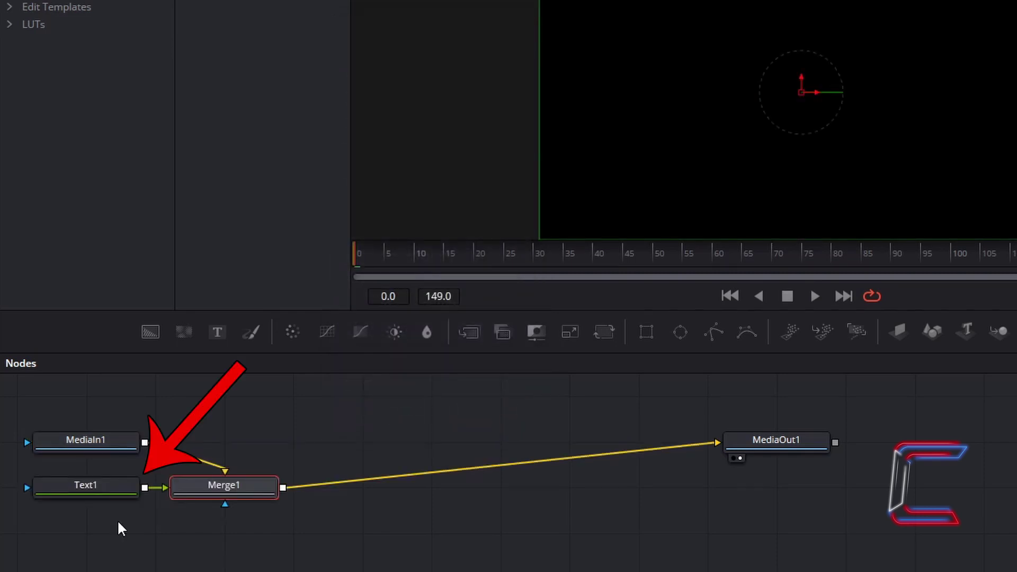
Enter 'C0NTI' as the Text1 styled text and keep the Bold font style
click(119, 487)
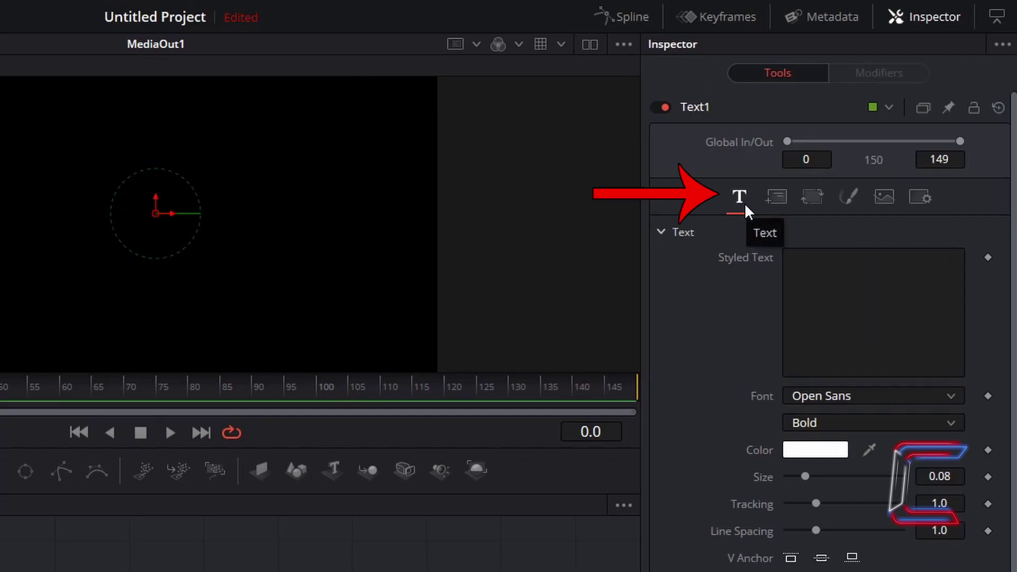
click(816, 265)
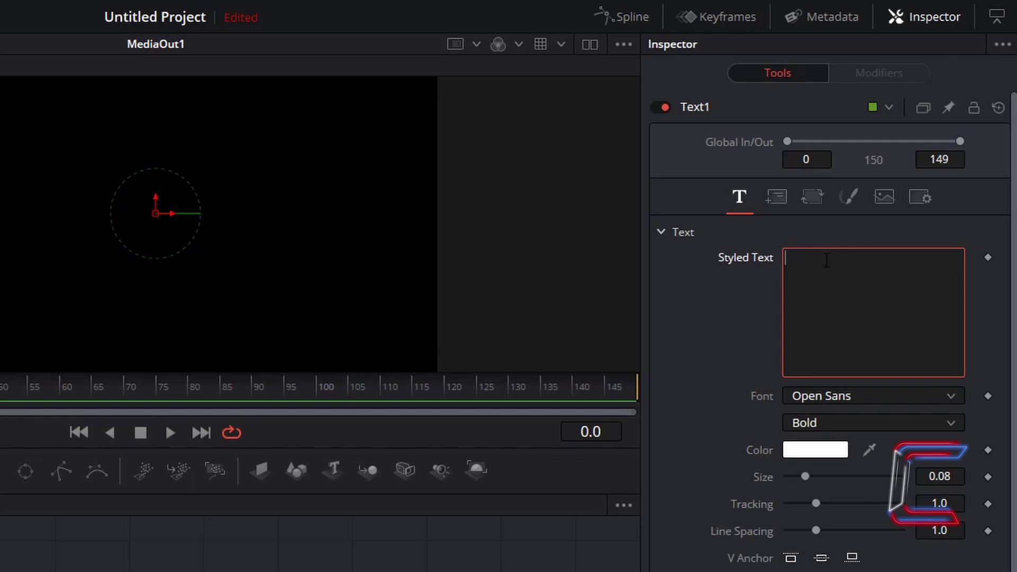
text(CONTI)
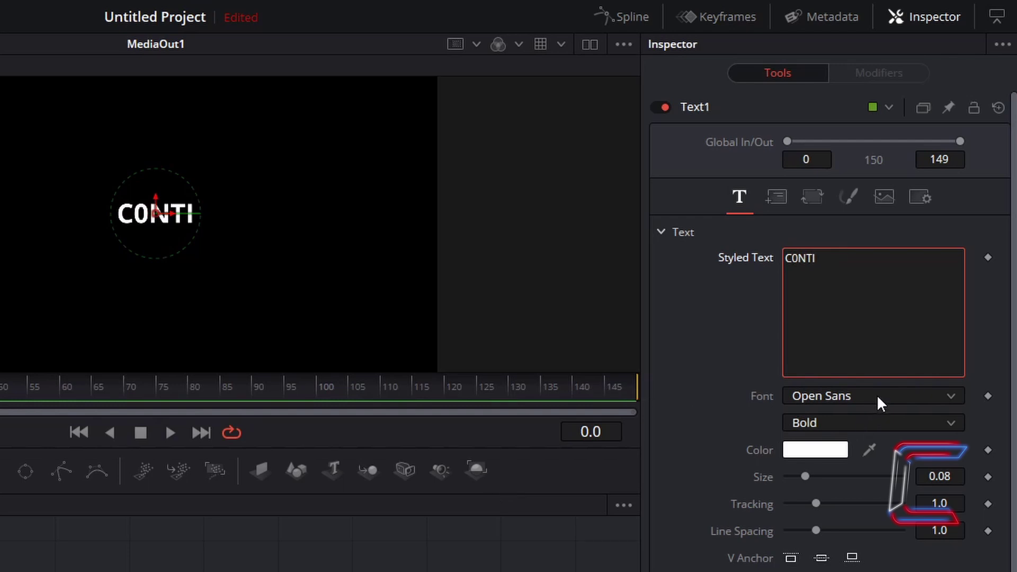
click(937, 434)
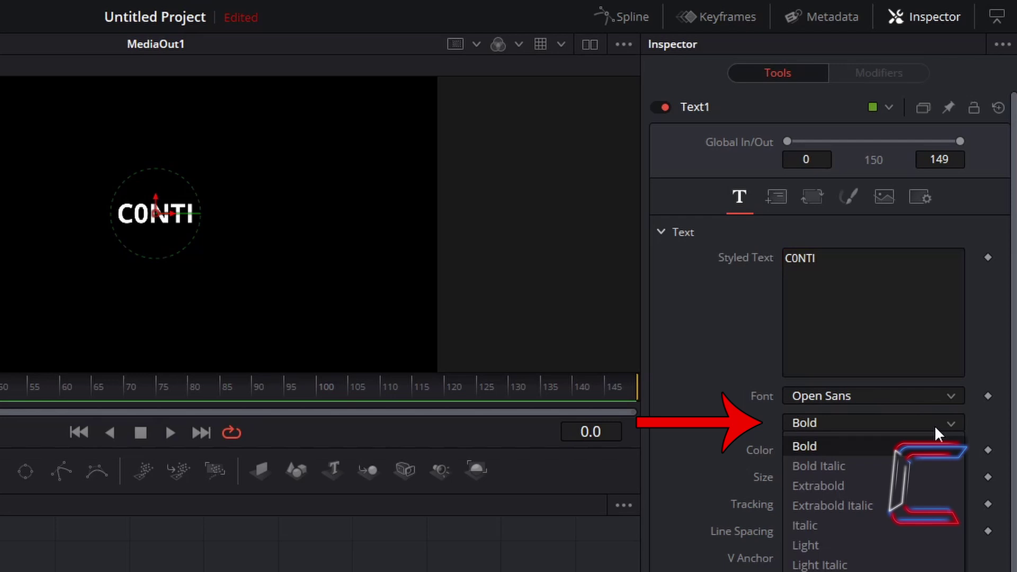
click(836, 425)
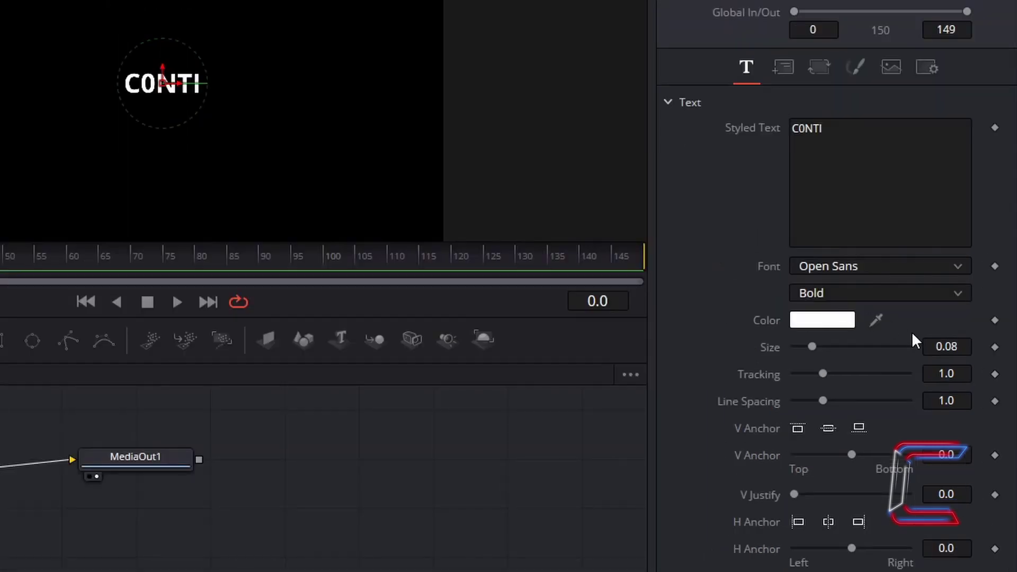
Set the text size to 0.3, leaving tracking at 1.0
click(963, 347)
text(0.3)
key(Tab)
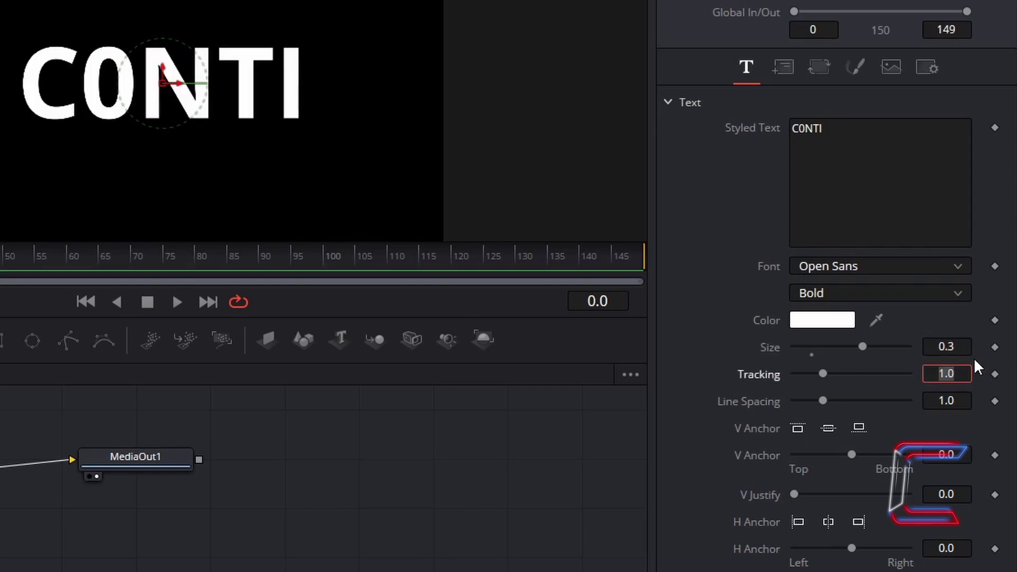
click(962, 323)
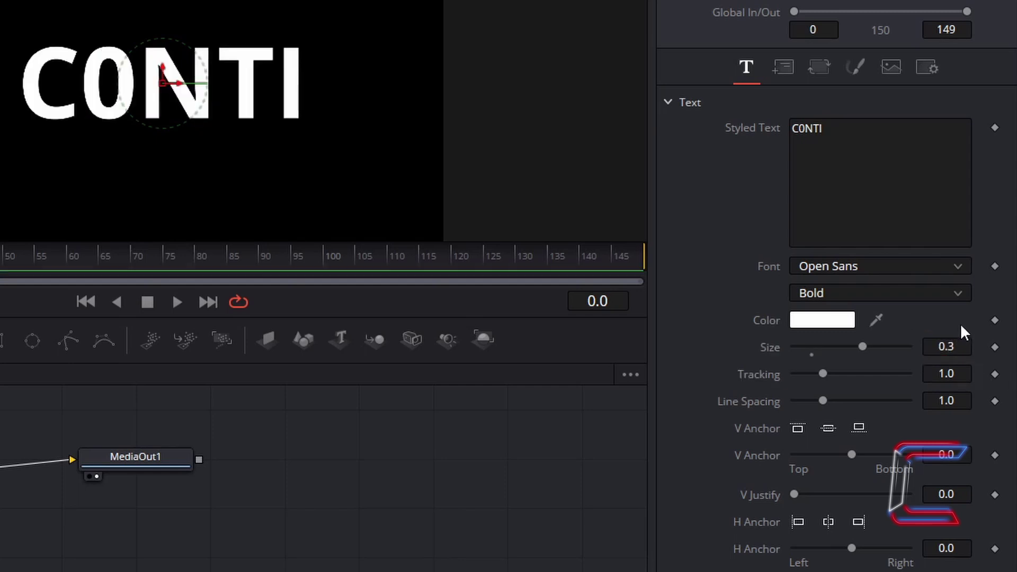
Keyframe size at frame 0, then set tracking to 1.6 and keyframe it
click(995, 348)
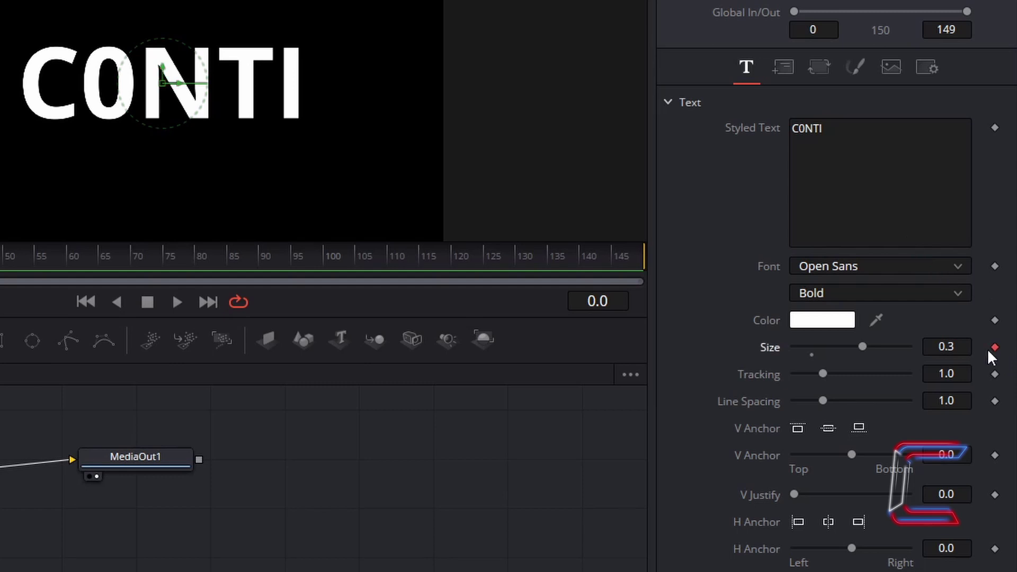
click(970, 374)
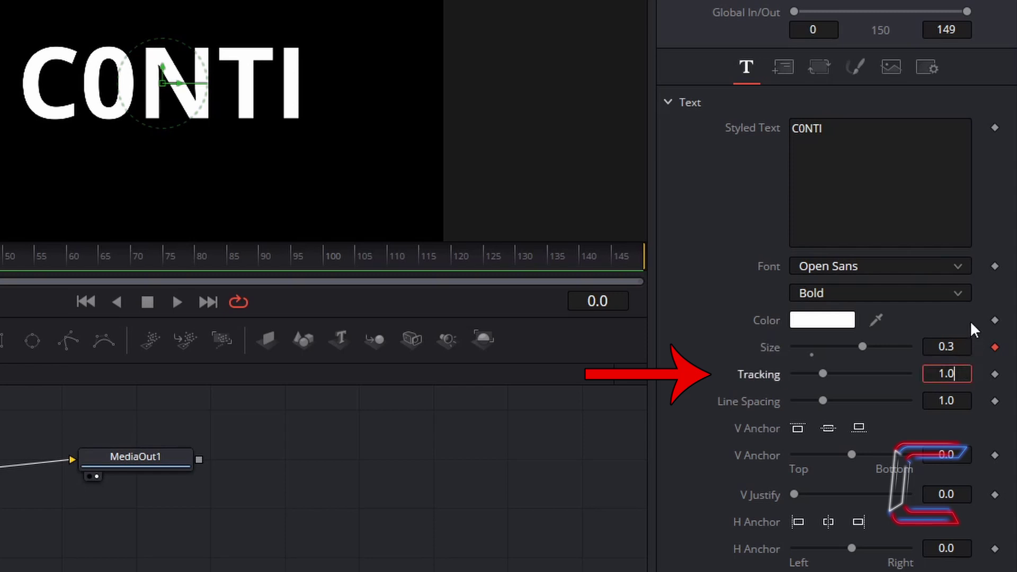
text(1.6)
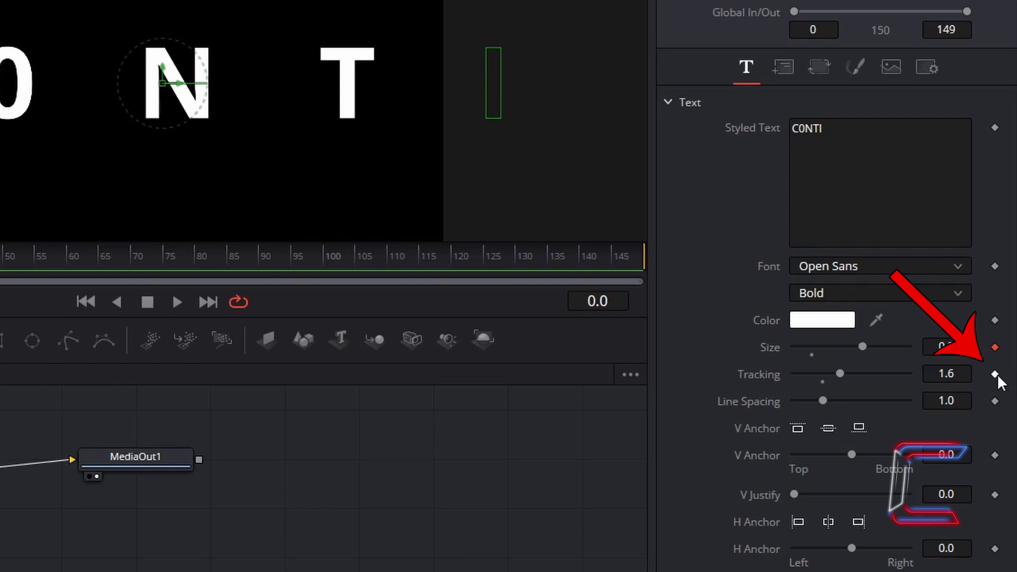
click(995, 374)
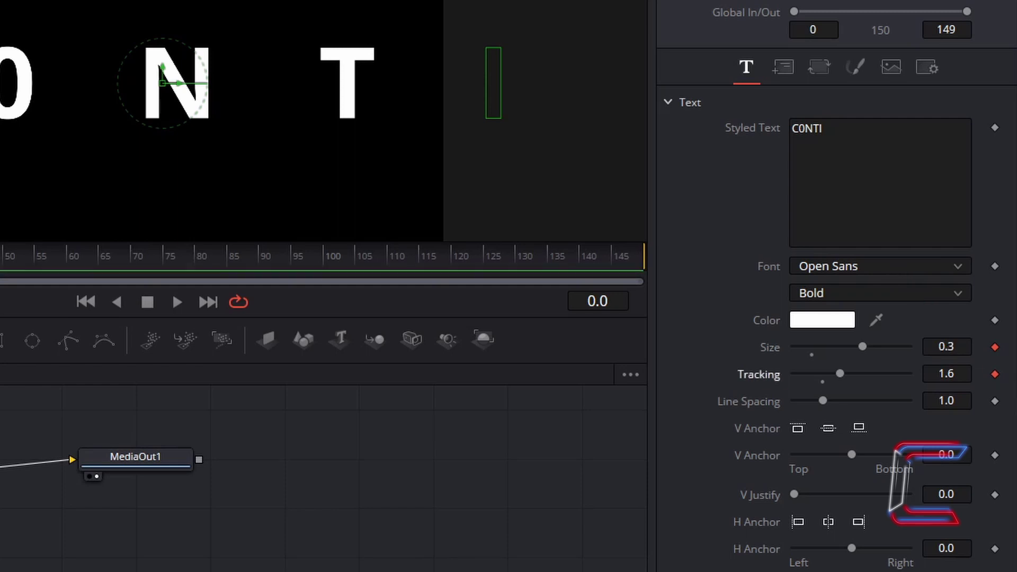
In Shading, drop the text opacity to 0 and keyframe it
click(856, 68)
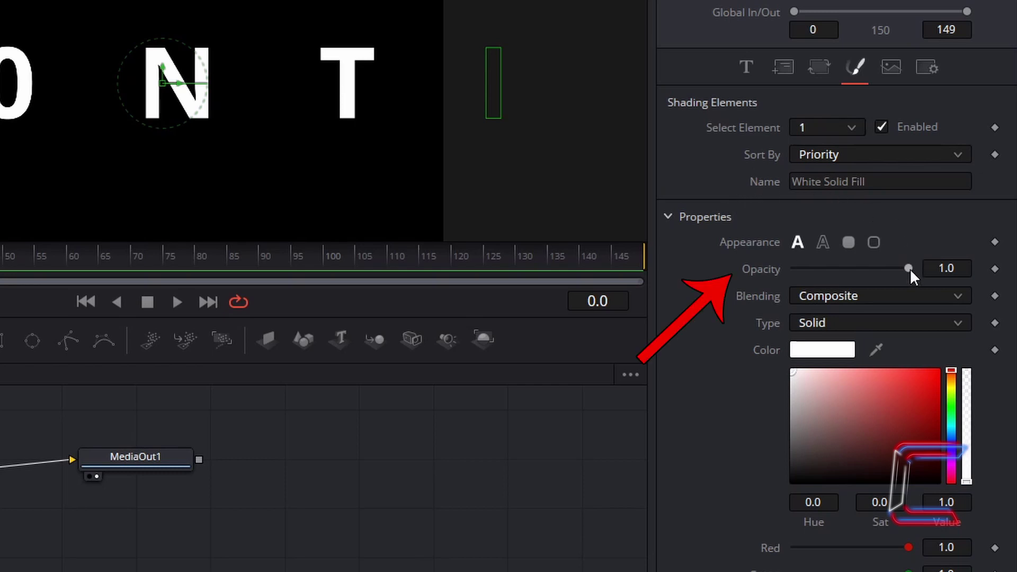
drag(910, 269, 762, 252)
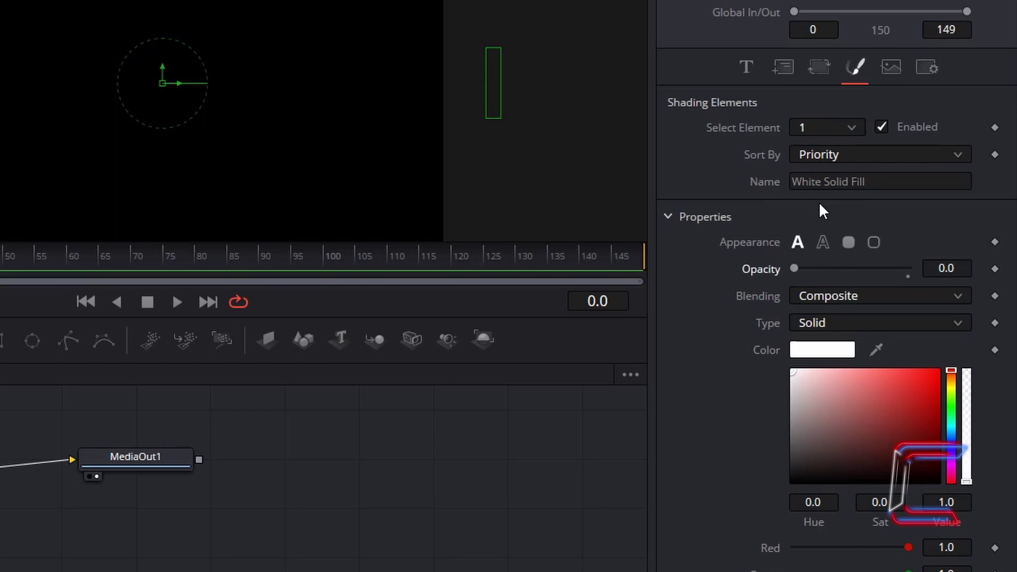
click(996, 269)
Expand Softness and set its X value to 20
scroll(742, 355, down, 2)
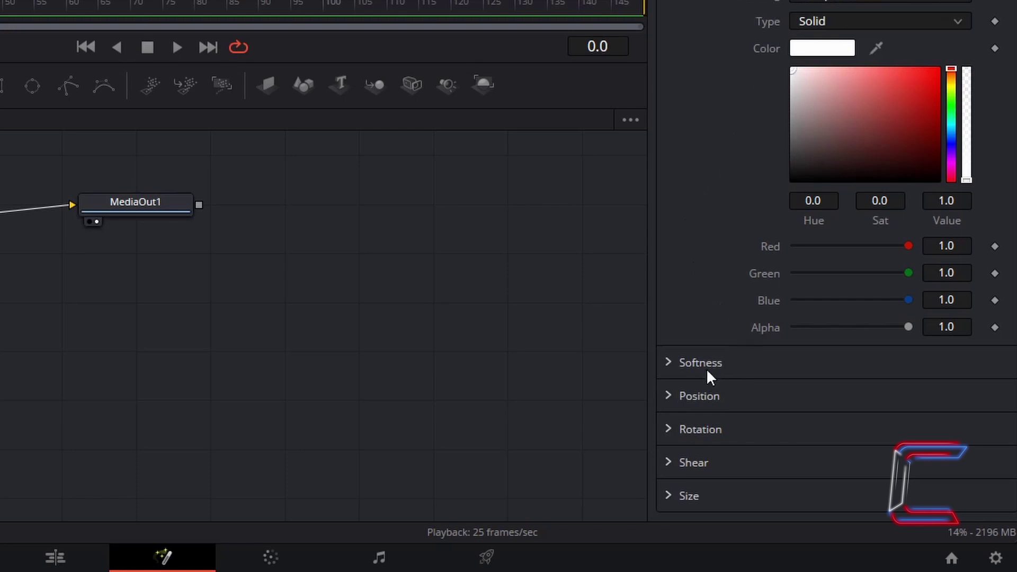
click(670, 364)
scroll(723, 198, down, 3)
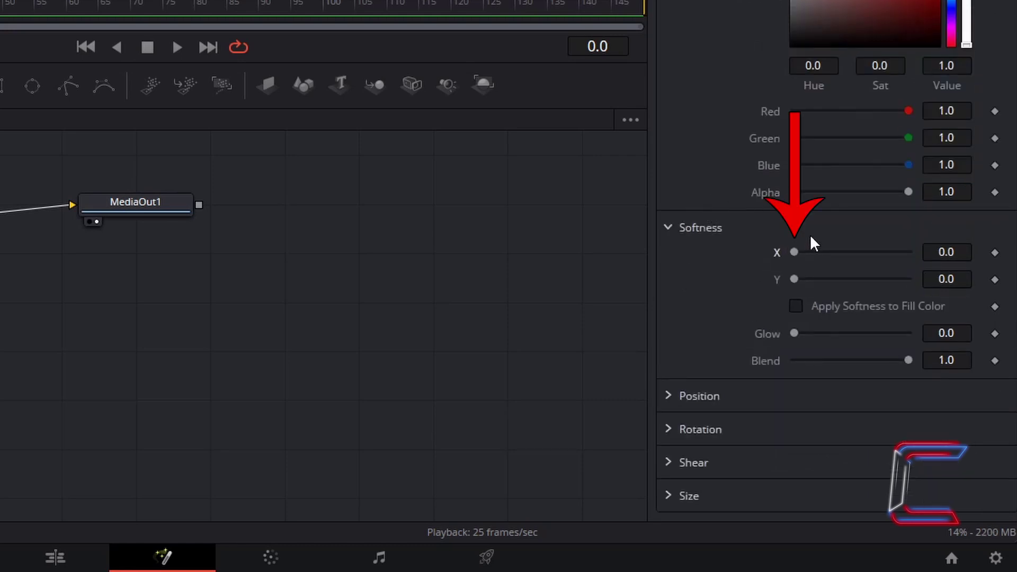
drag(798, 254, 944, 273)
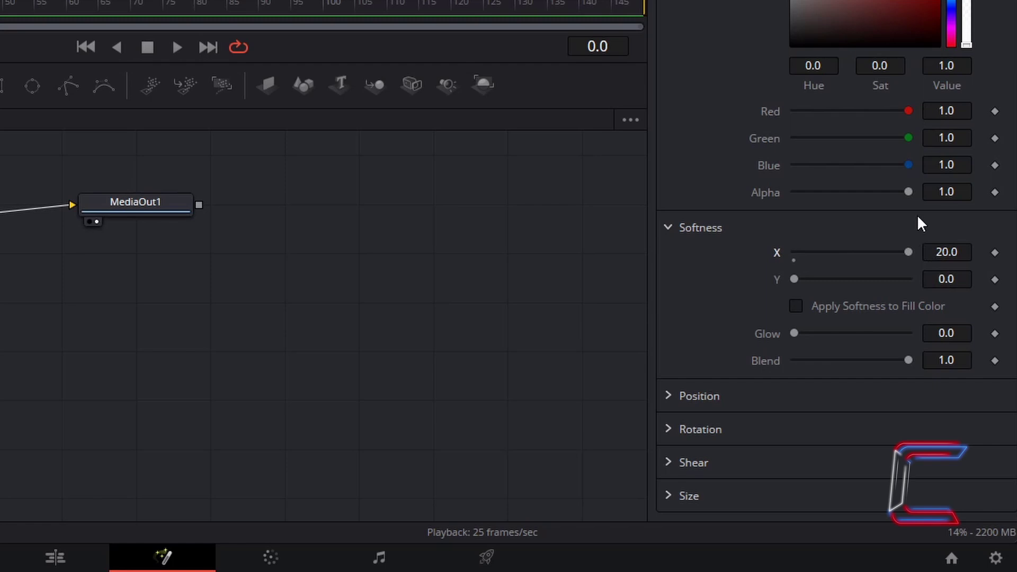
Add a keyframe to Softness X at 20 on frame 0
click(995, 252)
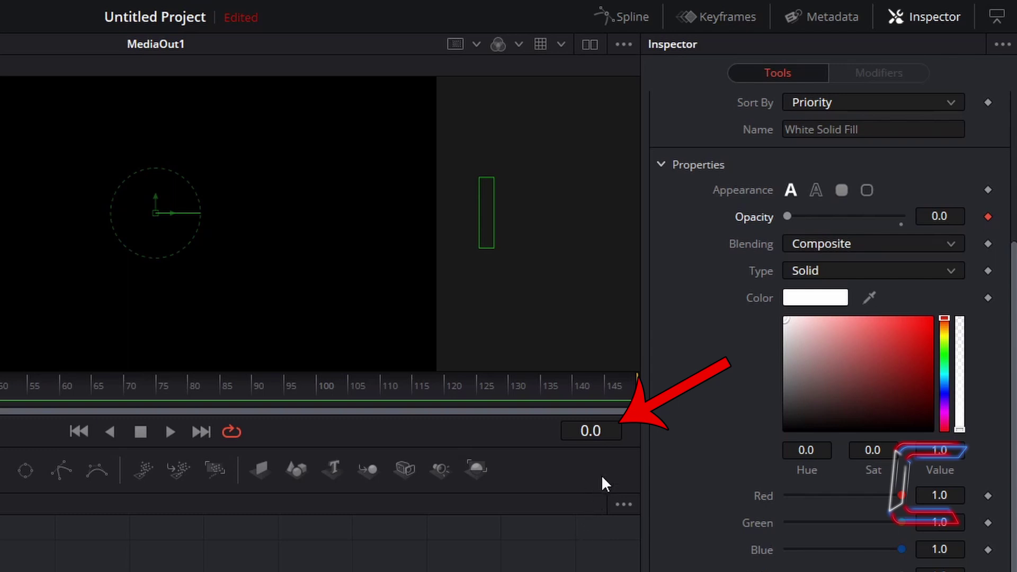
Jump to frame 15 and raise opacity to 1.0, creating a fade-in keyframe
click(614, 437)
text(15)
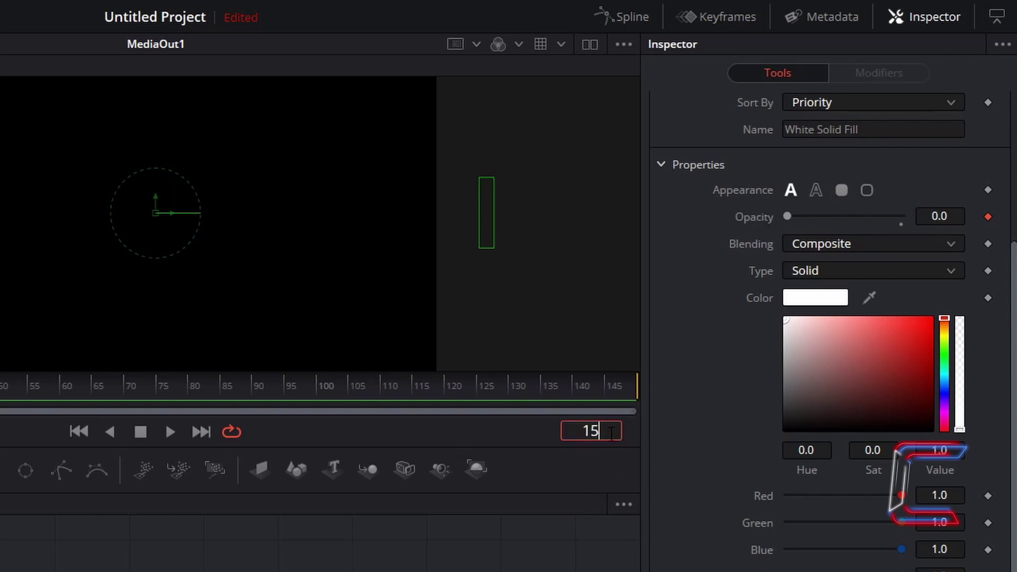
key(Return)
click(856, 199)
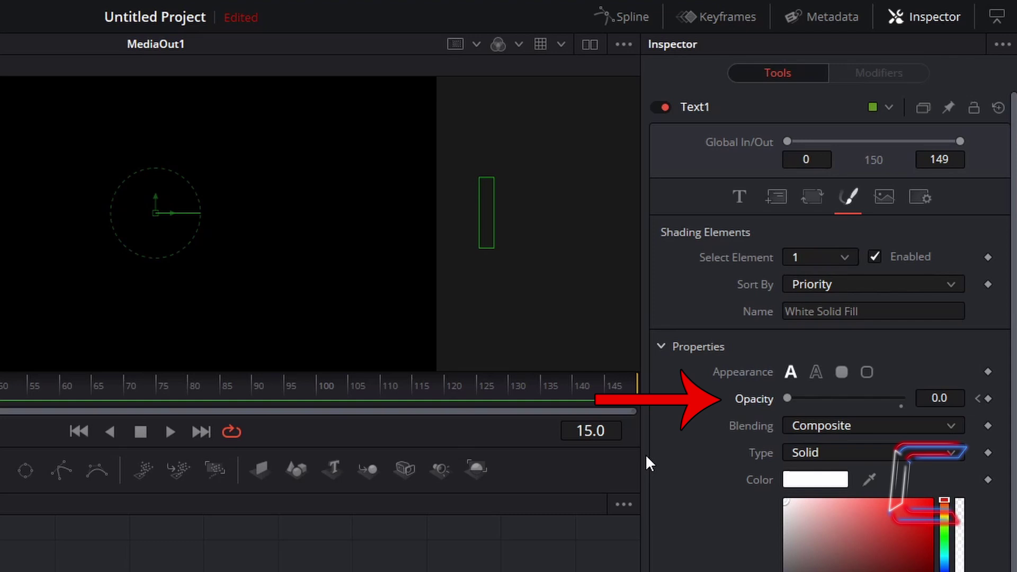
drag(785, 399, 932, 402)
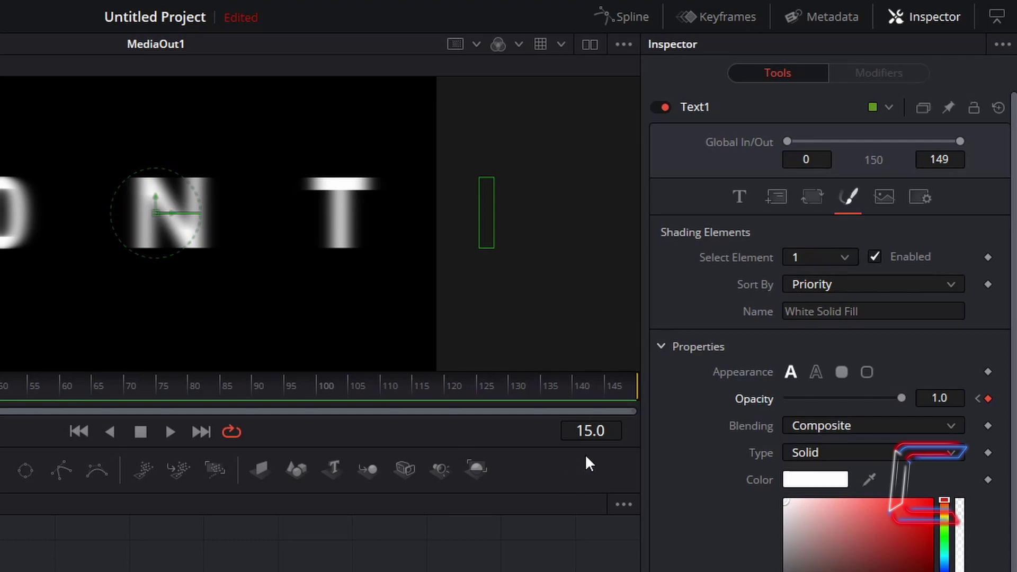
Jump to frame 60 and reset Softness X to 0 so the text is sharp
click(593, 437)
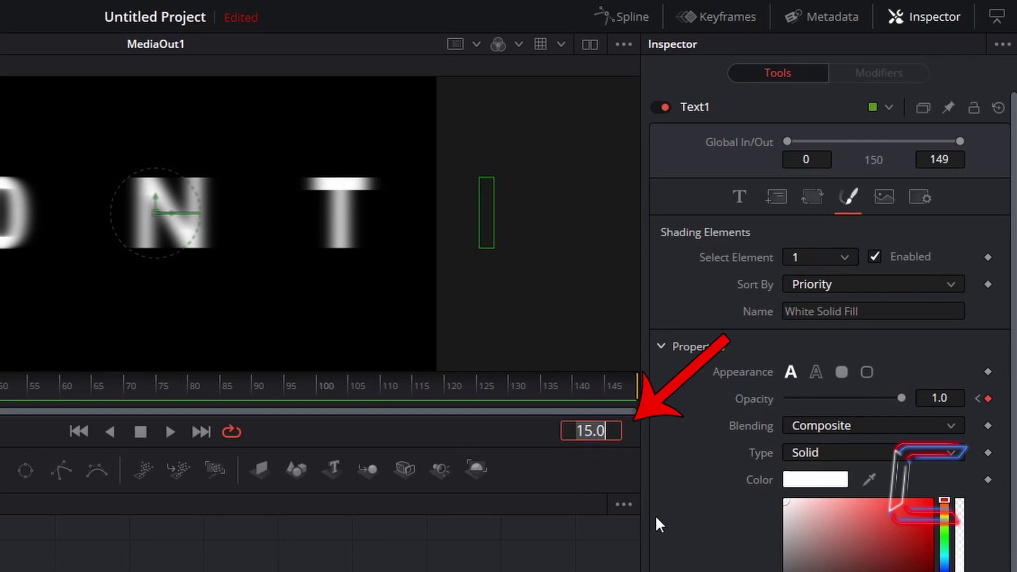
text(60)
key(Return)
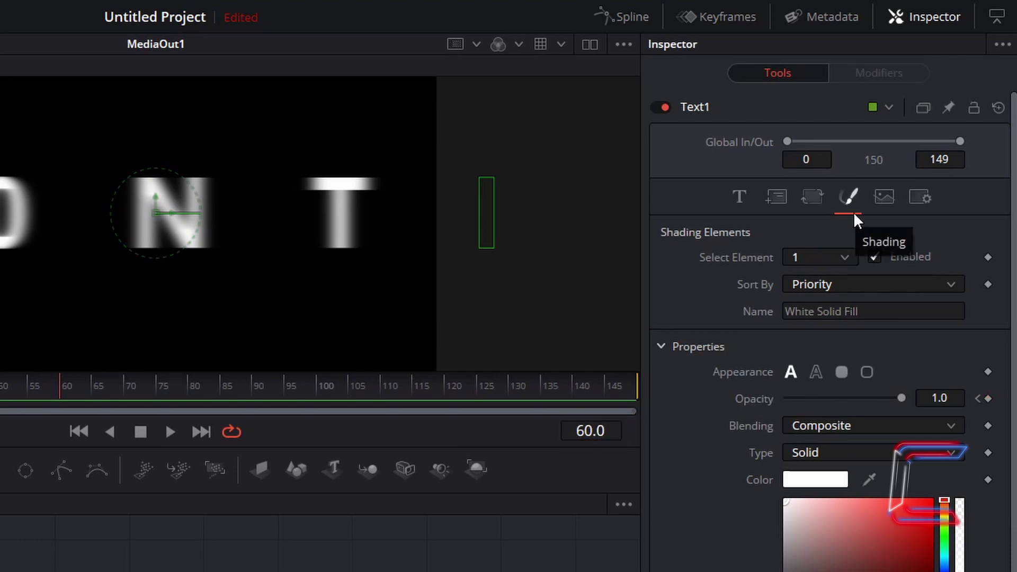
scroll(825, 424, down, 5)
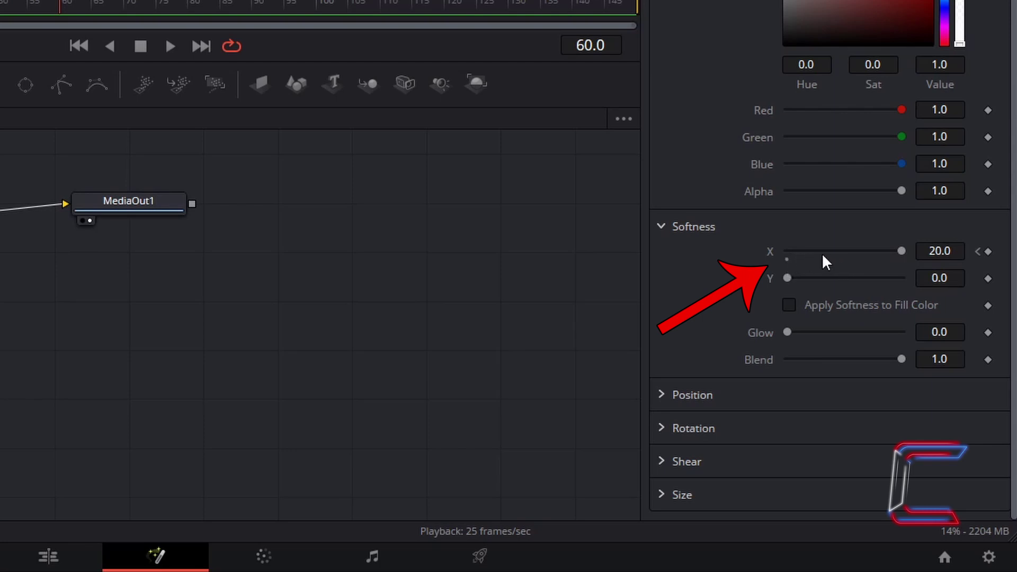
click(790, 263)
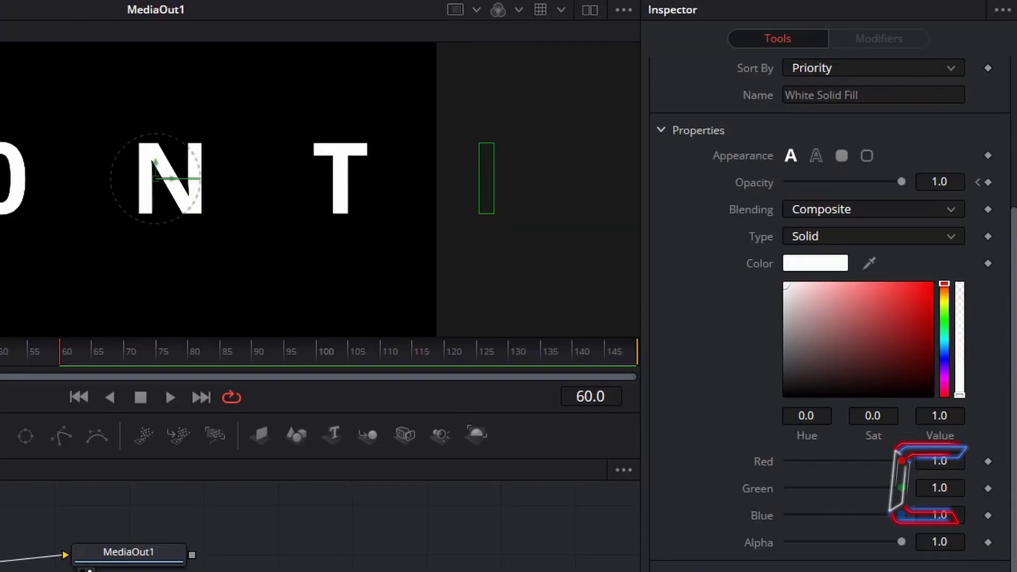
On the Text tab at frame 60, set size to 0.2 and reset tracking to 1.0
scroll(839, 267, up, 5)
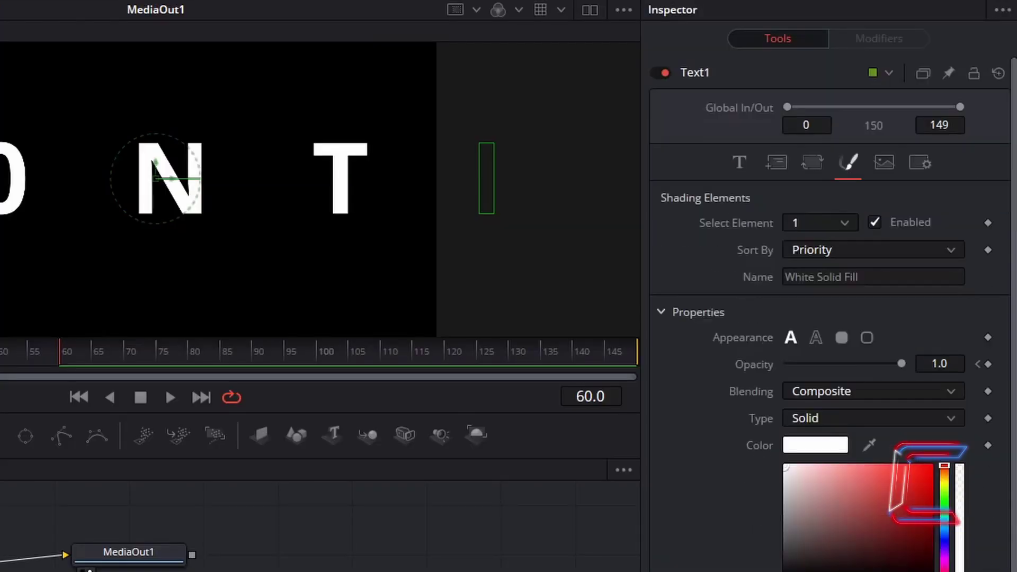
click(745, 170)
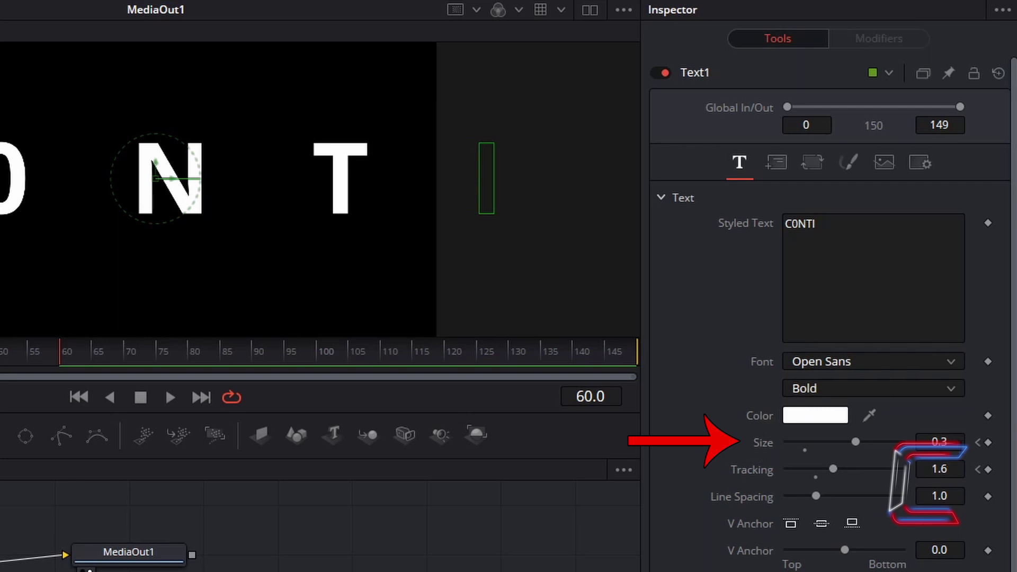
click(949, 442)
key(BackSpace)
text(2)
key(Tab)
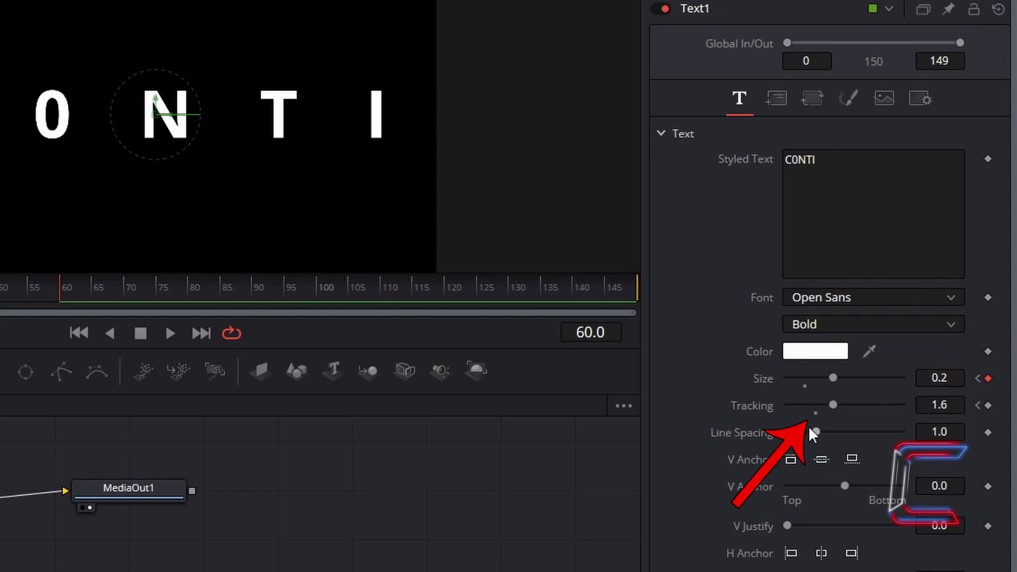
click(817, 413)
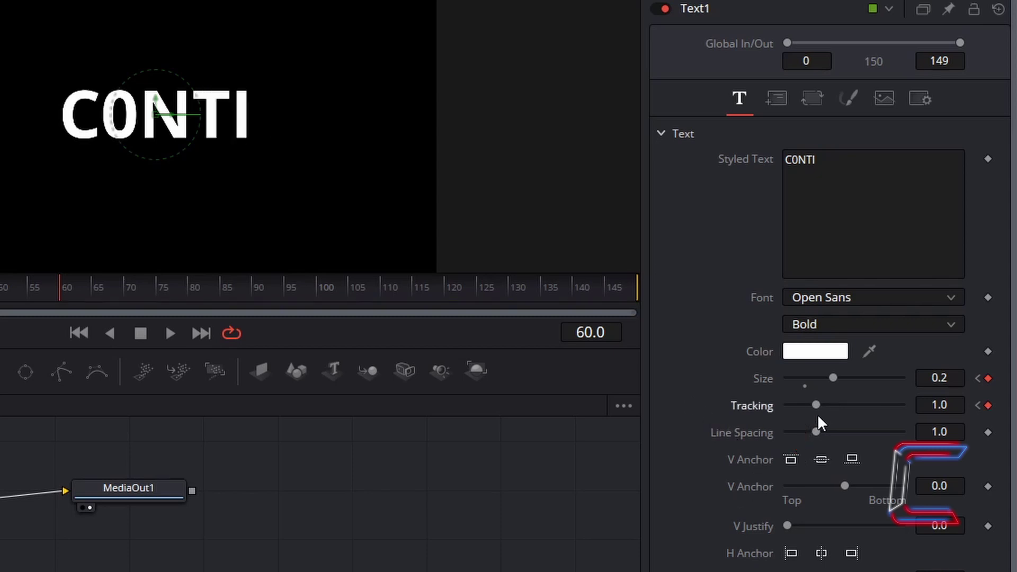